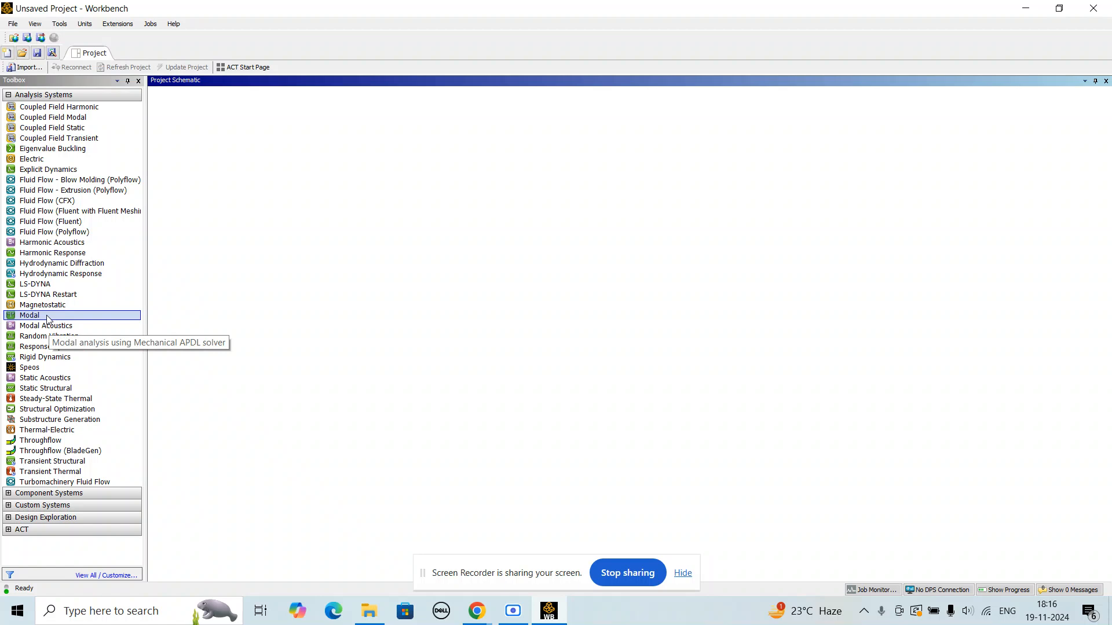
- Add a Modal analysis system to the project schematic and open its Geometry cell in SpaceClaim
drag(47, 318, 227, 137)
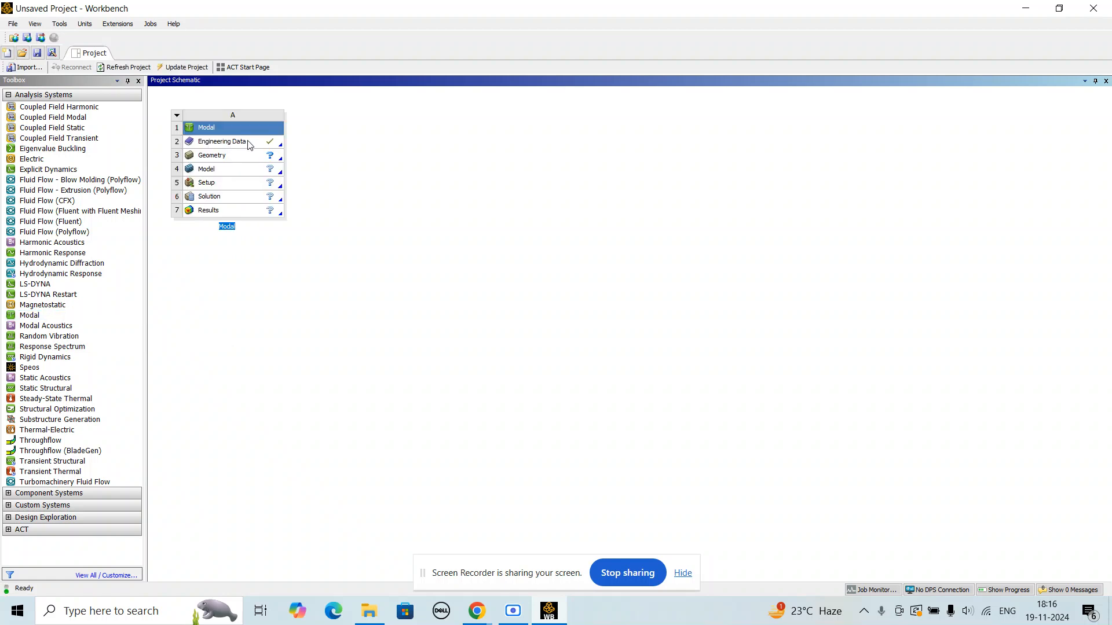
click(240, 161)
right_click(251, 155)
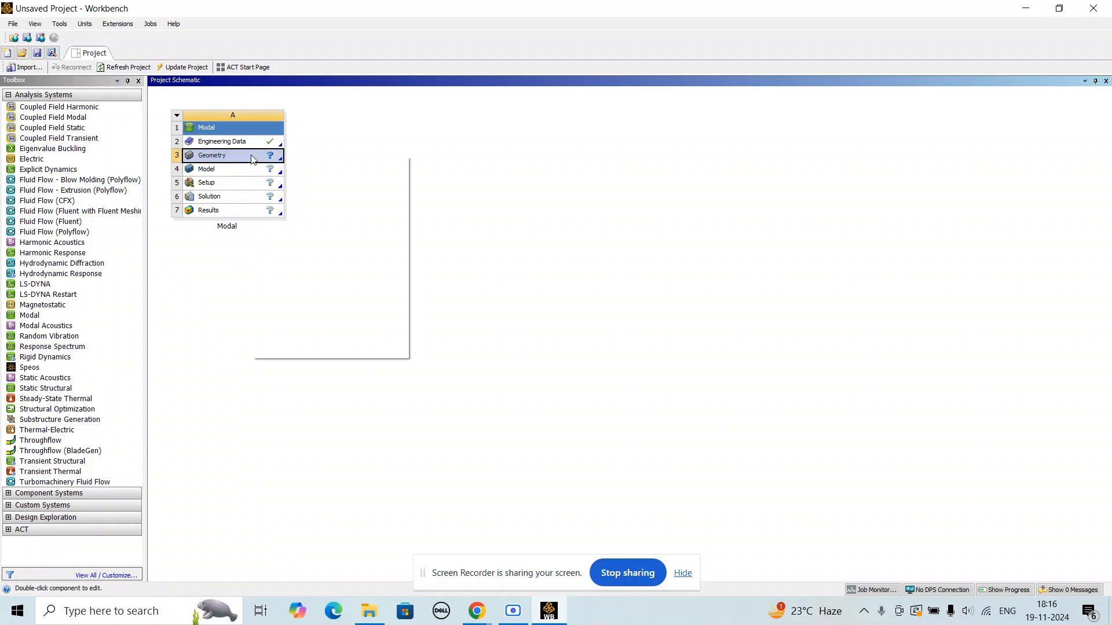
click(295, 165)
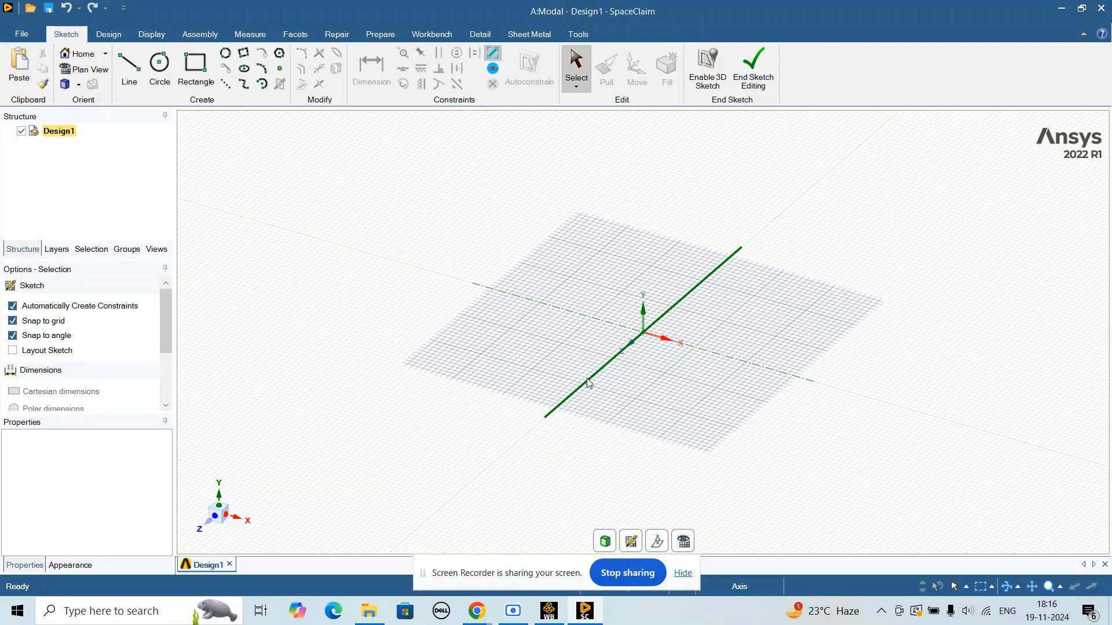
- Sketch a square of about 15 mm by 15 mm with one corner at the origin and finish the sketch
scroll(534, 391, down, 2)
click(195, 66)
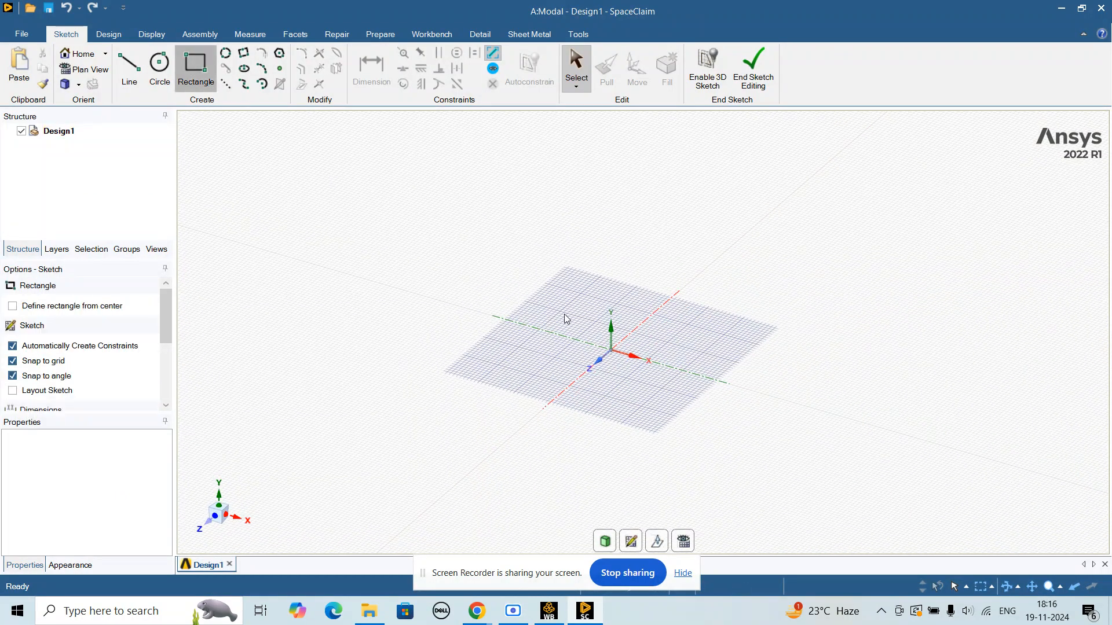
click(610, 350)
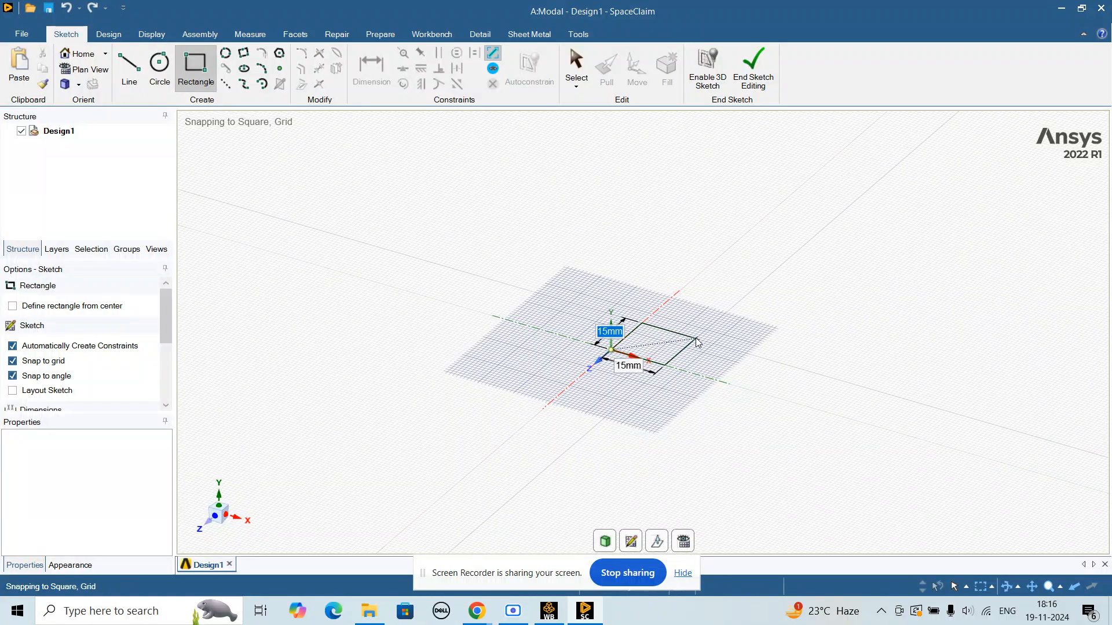
click(714, 359)
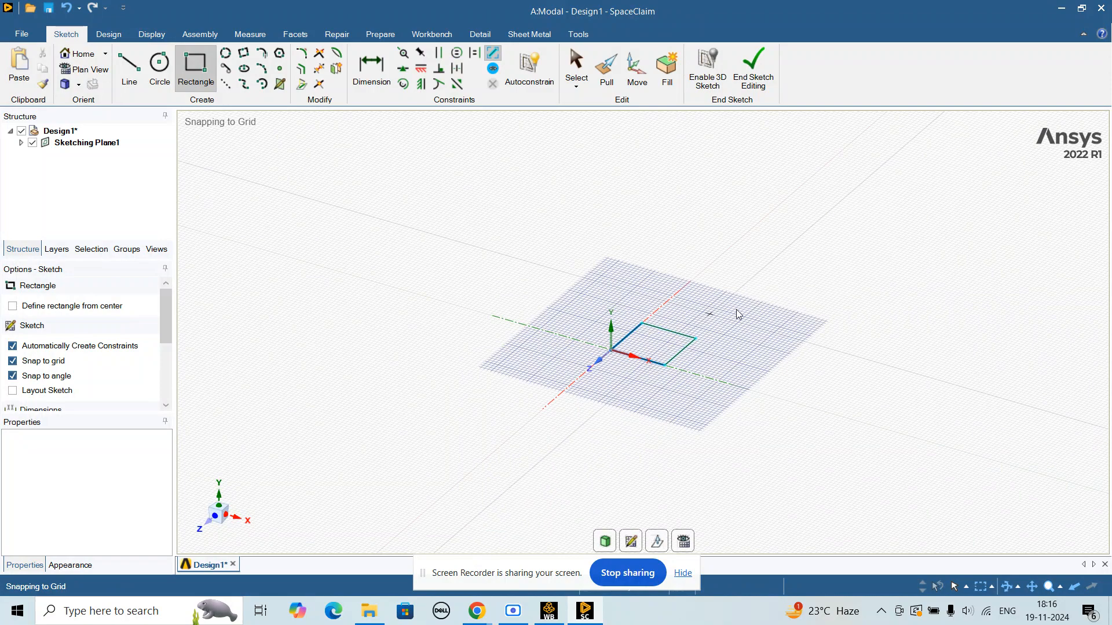
click(753, 71)
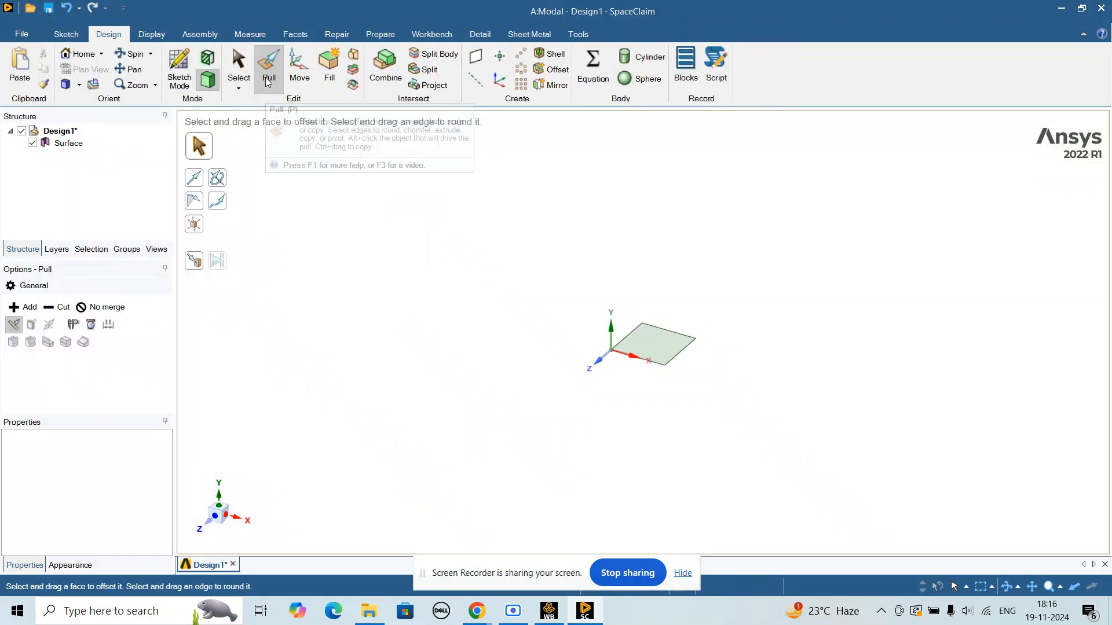
- Pull the square face upward into a solid bar 100 mm long
click(654, 329)
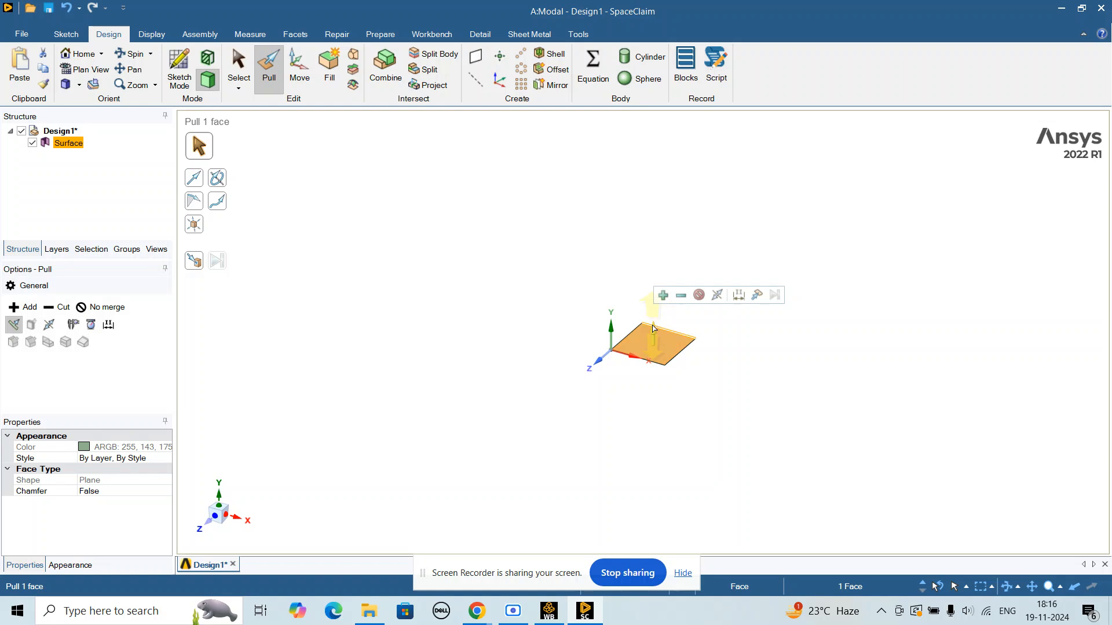
drag(653, 329, 653, 200)
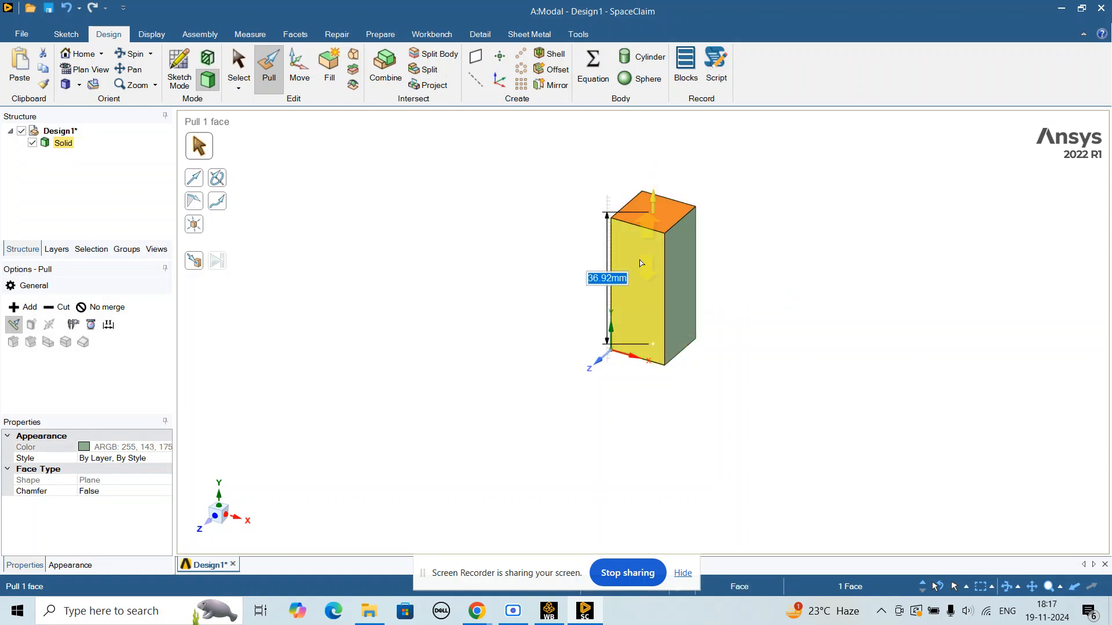
text(100)
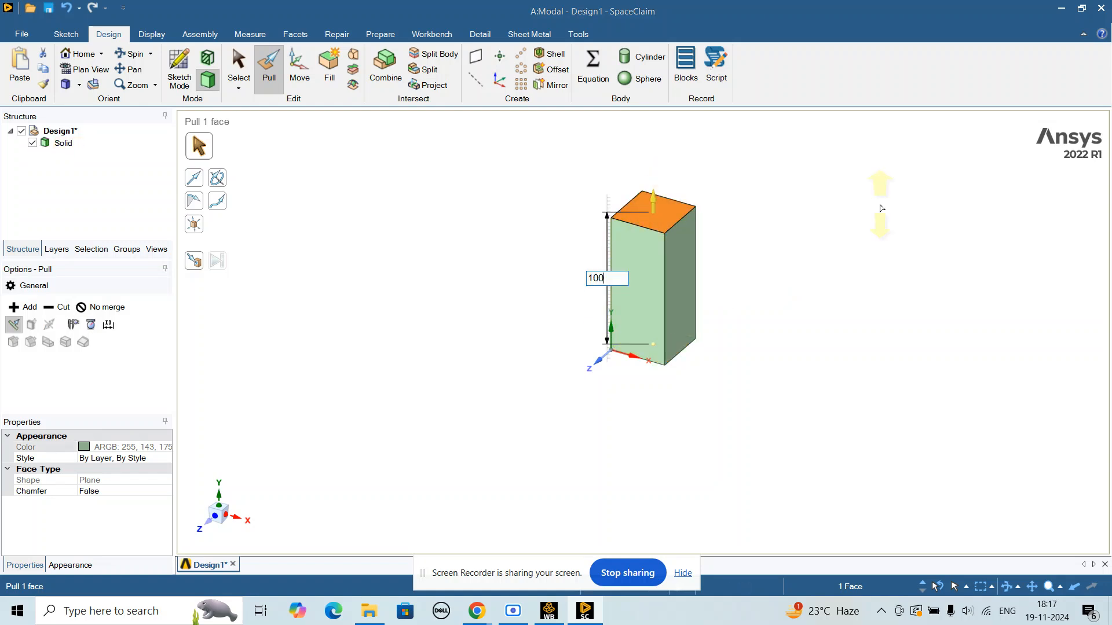
key(Return)
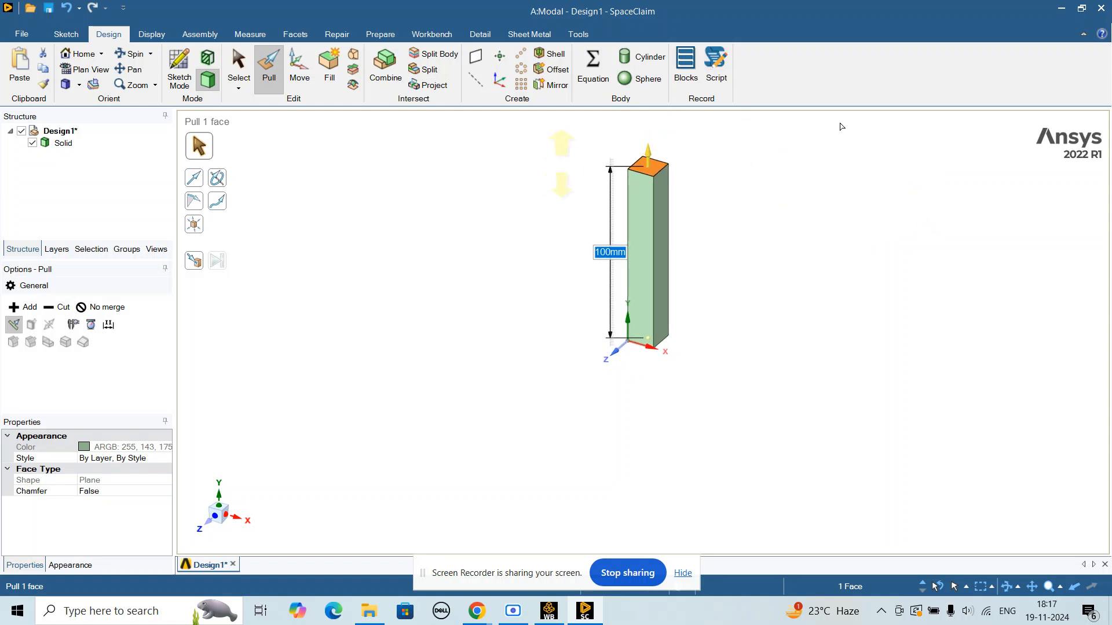
- Close the geometry editor and open the Modal system's Model cell for editing in Mechanical
click(1101, 8)
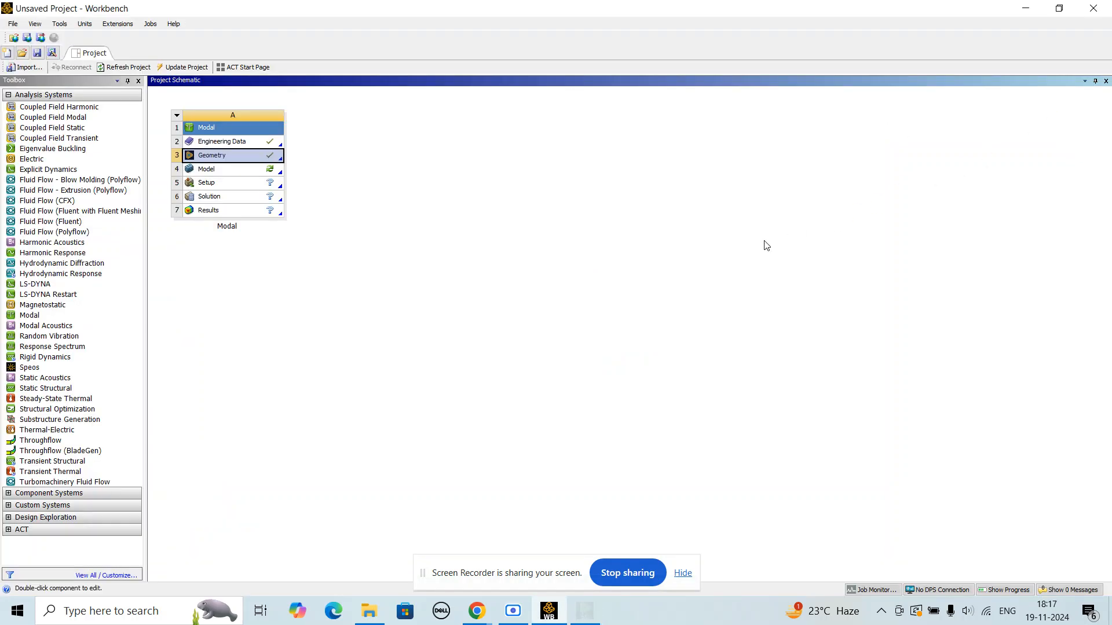
click(251, 171)
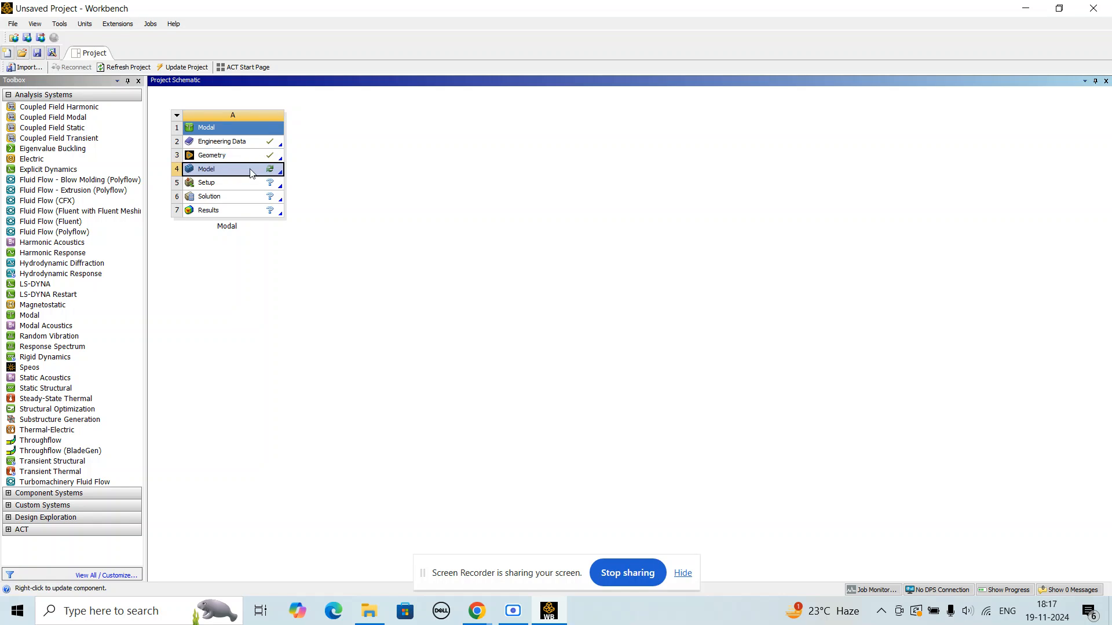
right_click(251, 170)
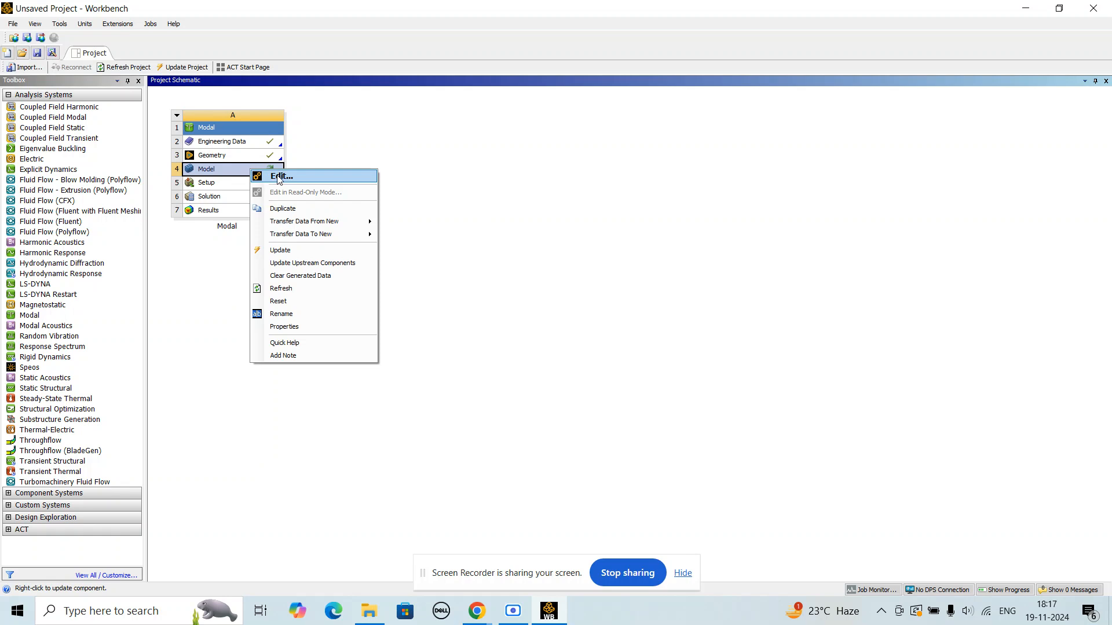
click(277, 175)
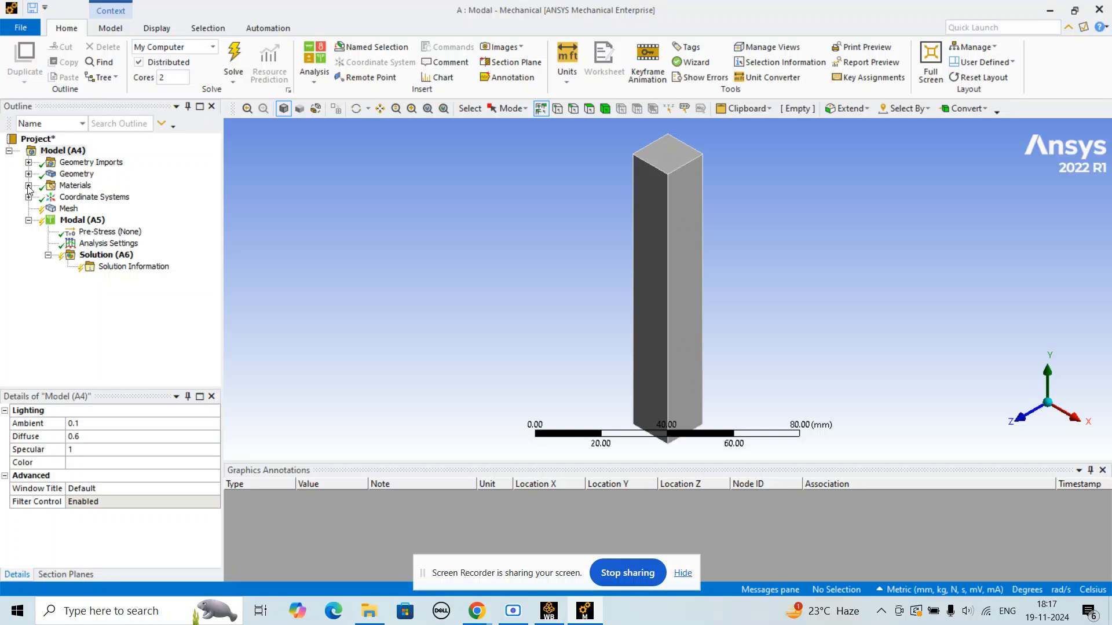
- Show the materials listed for the model and generate the mesh with default settings
click(29, 185)
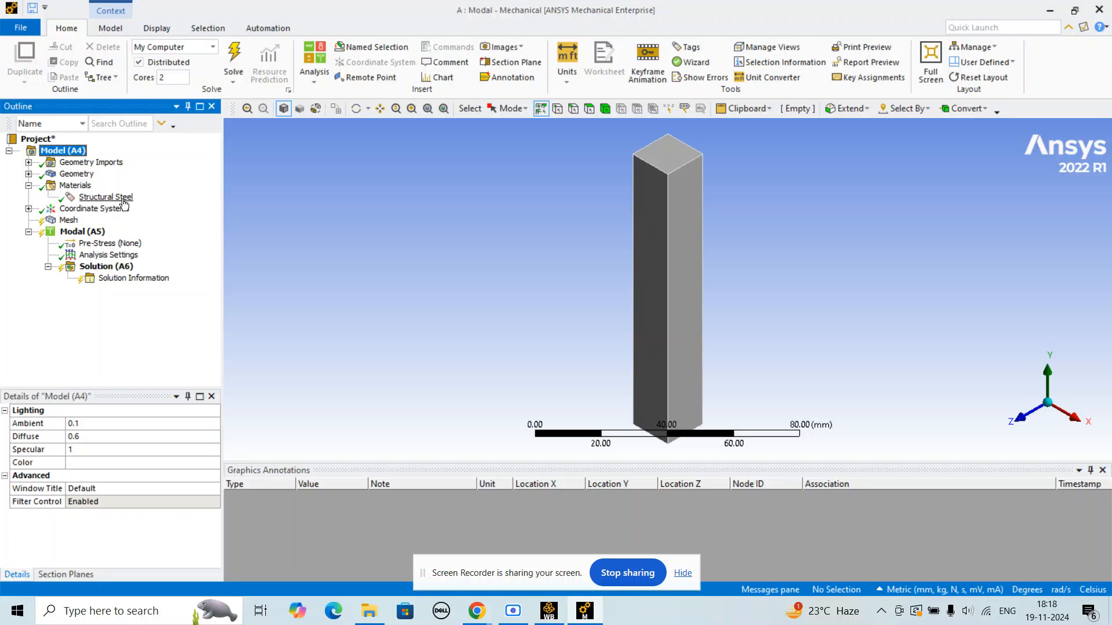
click(70, 221)
right_click(69, 221)
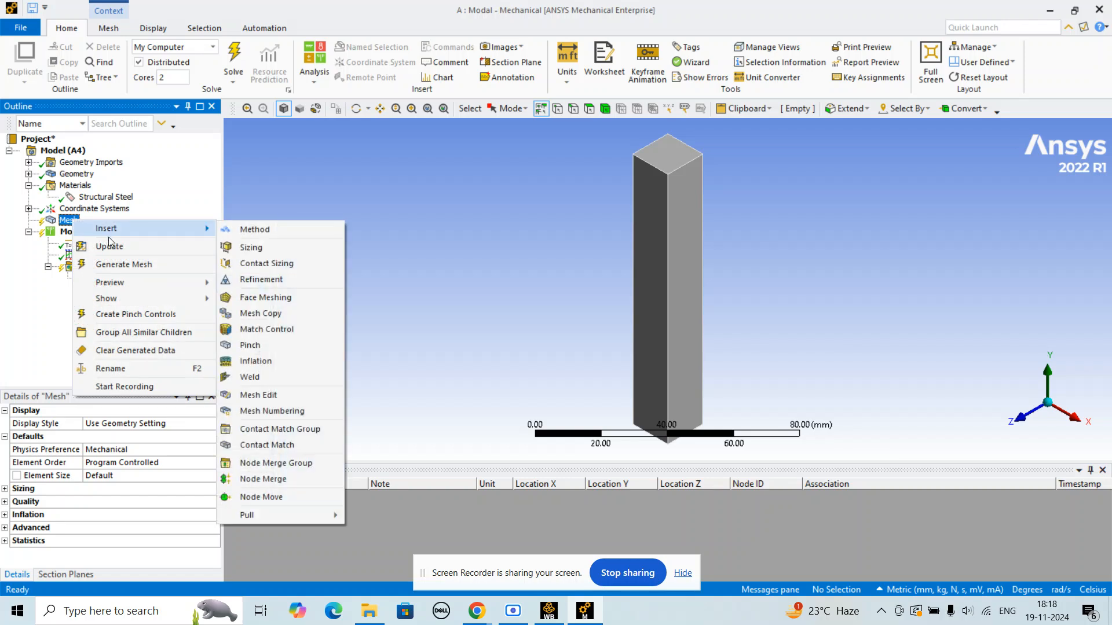
click(120, 265)
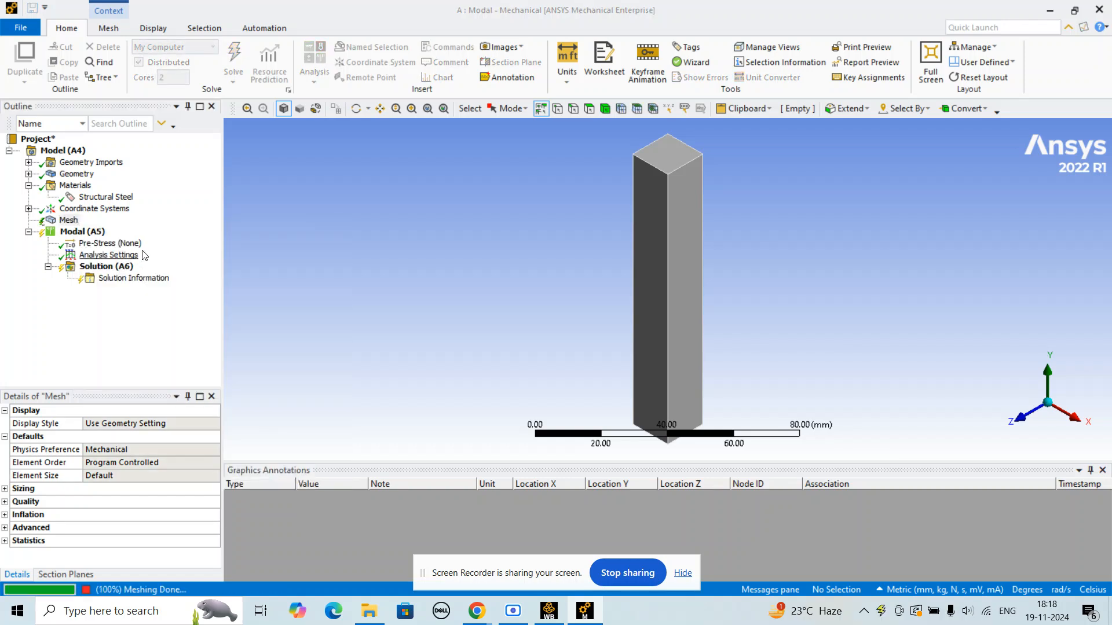
middle_drag(590, 262, 508, 332)
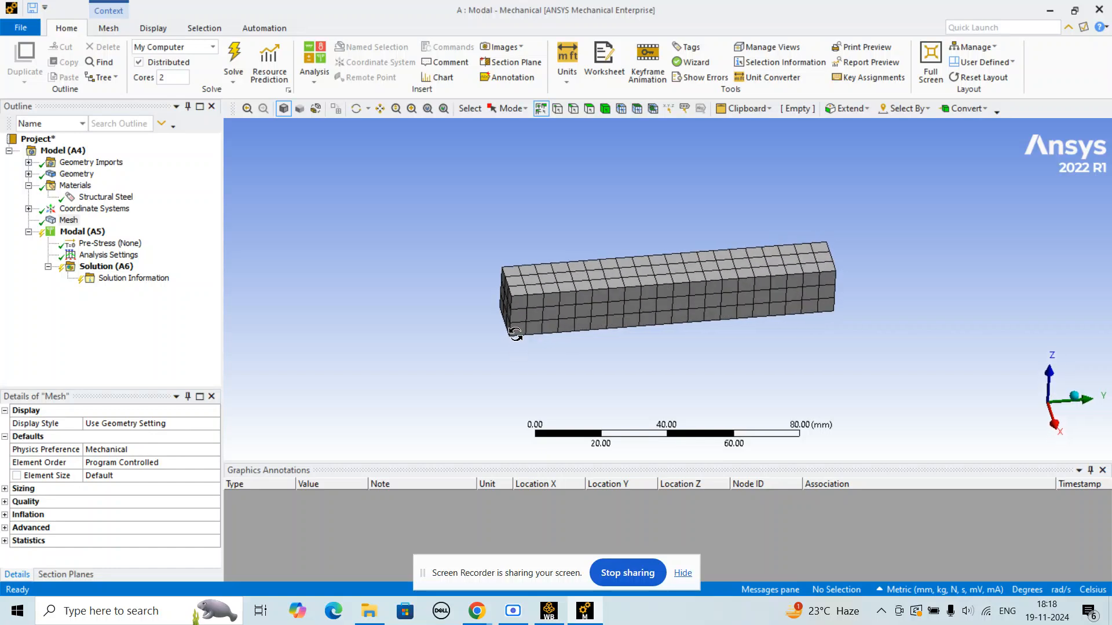
- Insert a Fixed Support in the Modal analysis and apply it to the bar's square end face at the origin
click(80, 233)
right_click(79, 233)
mouse_move(164, 244)
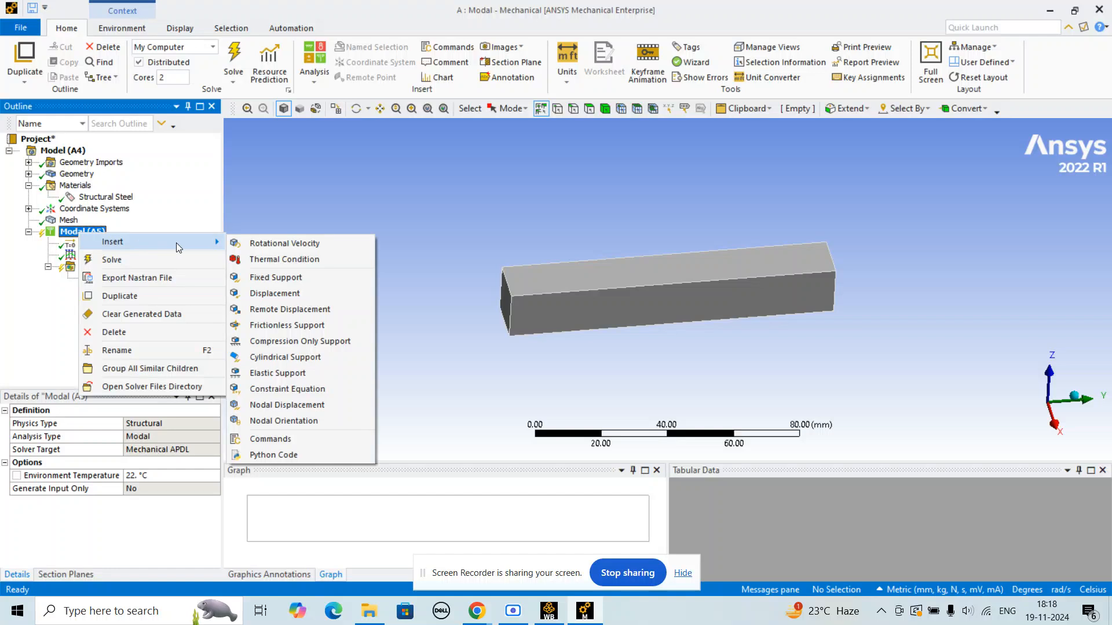
click(275, 278)
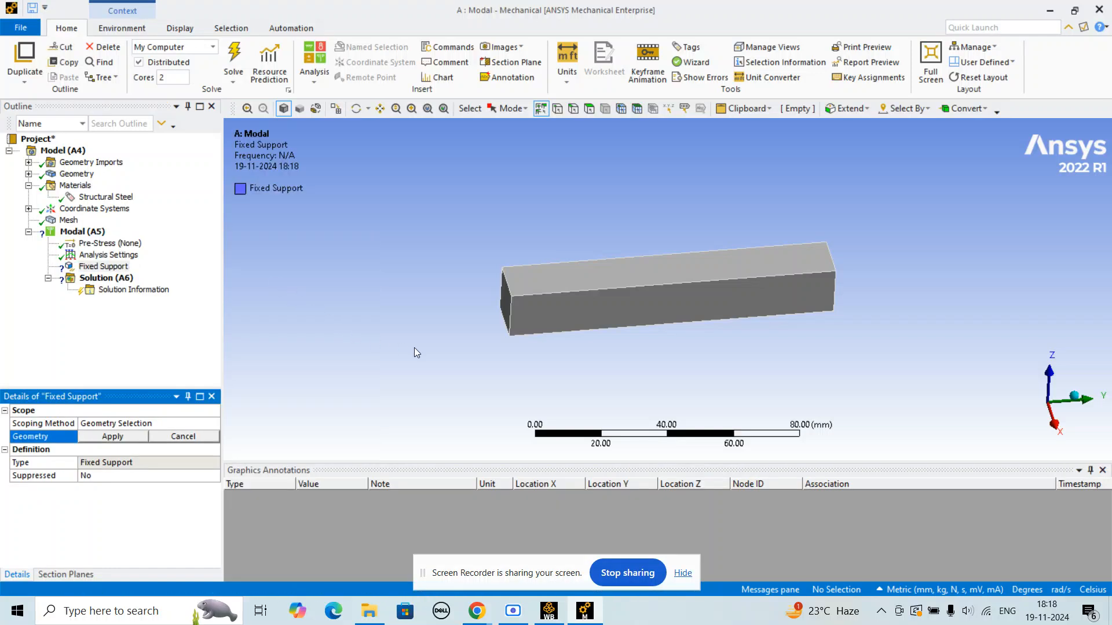
middle_drag(401, 346, 463, 324)
click(536, 294)
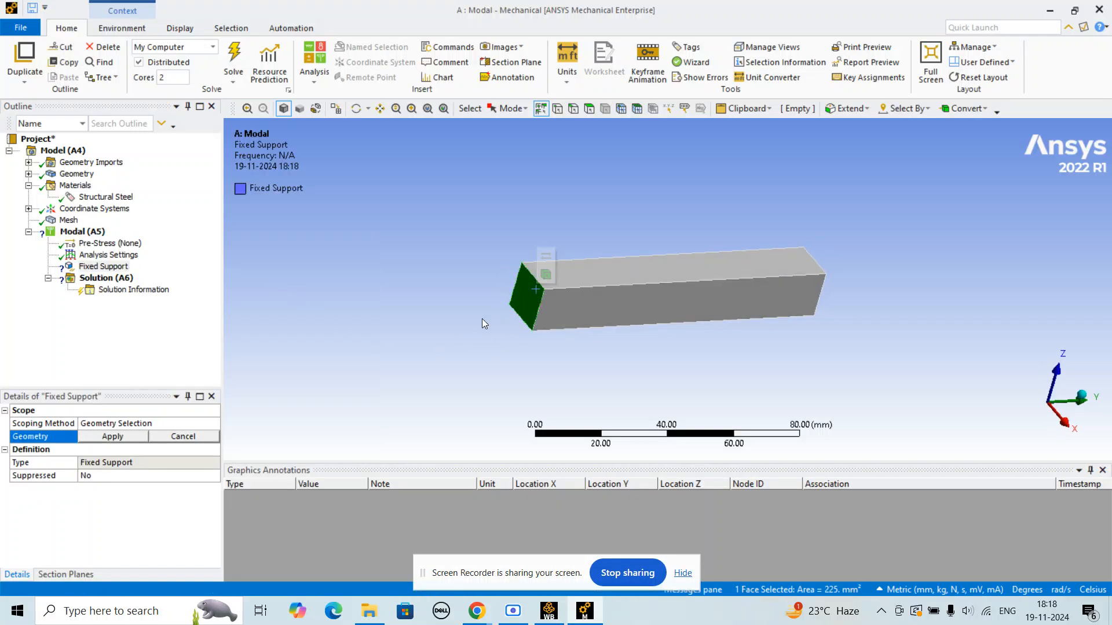
click(132, 436)
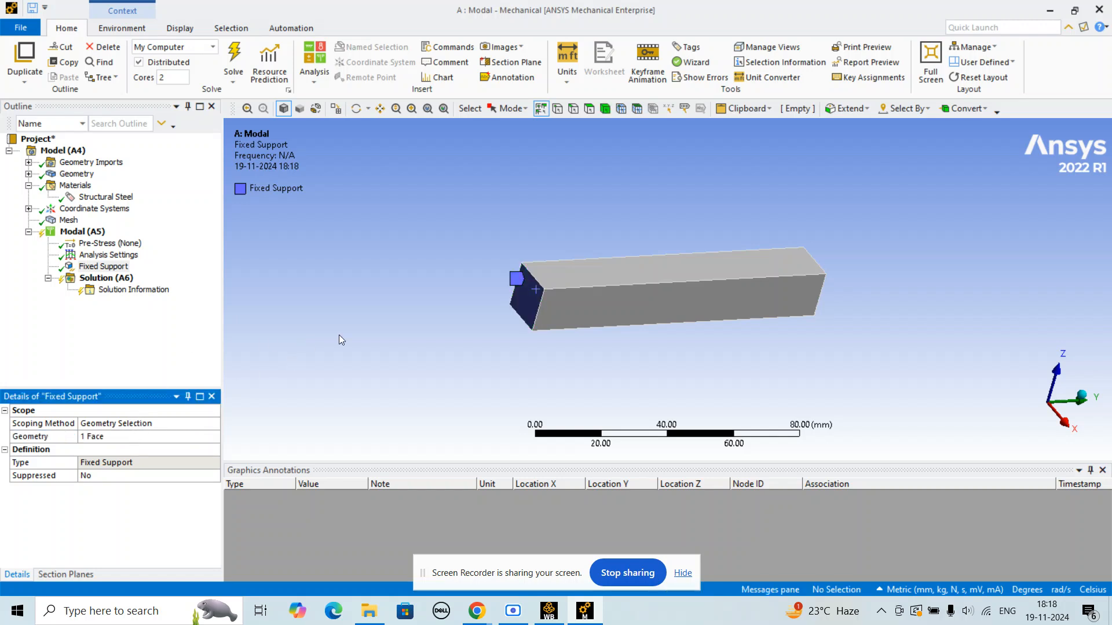
click(403, 263)
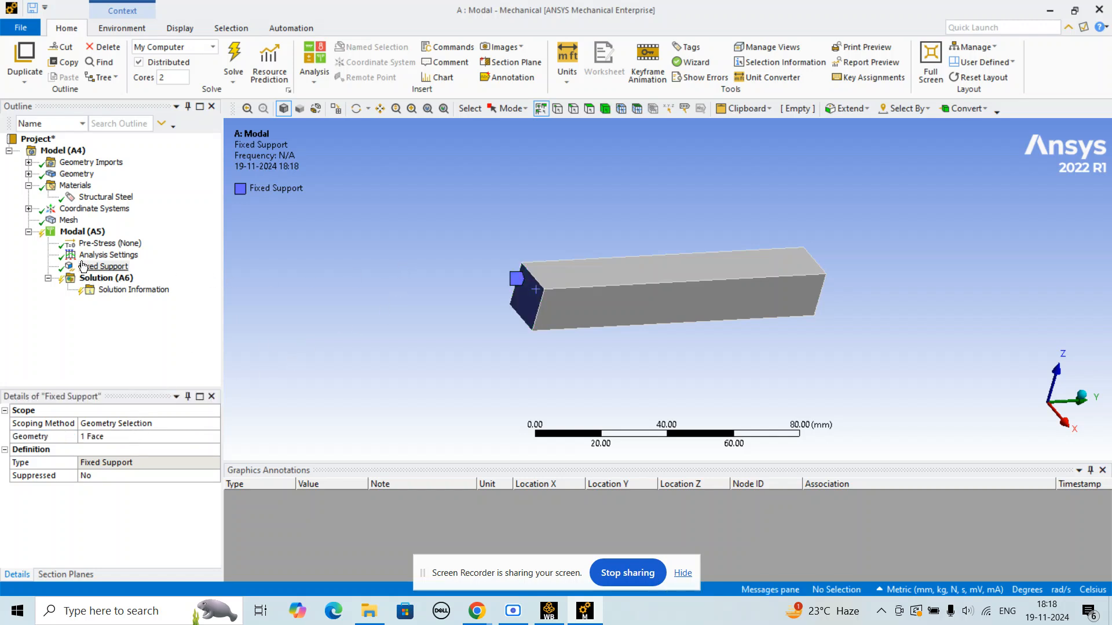
- Insert a Total Deformation result under Solution and set its mode to 6
click(93, 278)
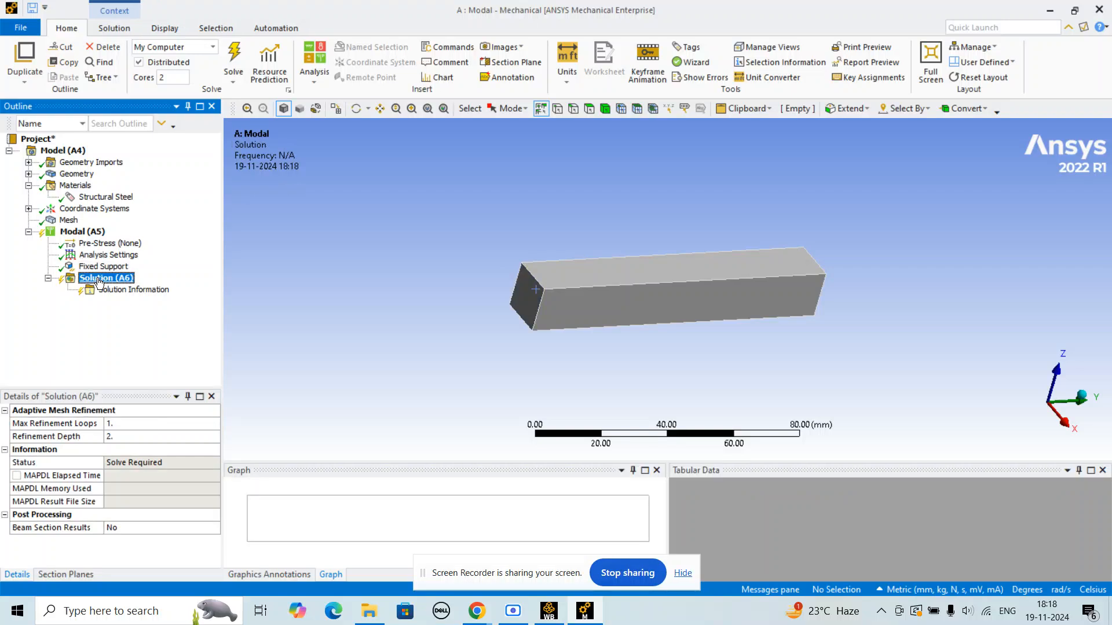
right_click(98, 281)
mouse_move(199, 289)
mouse_move(318, 294)
click(415, 288)
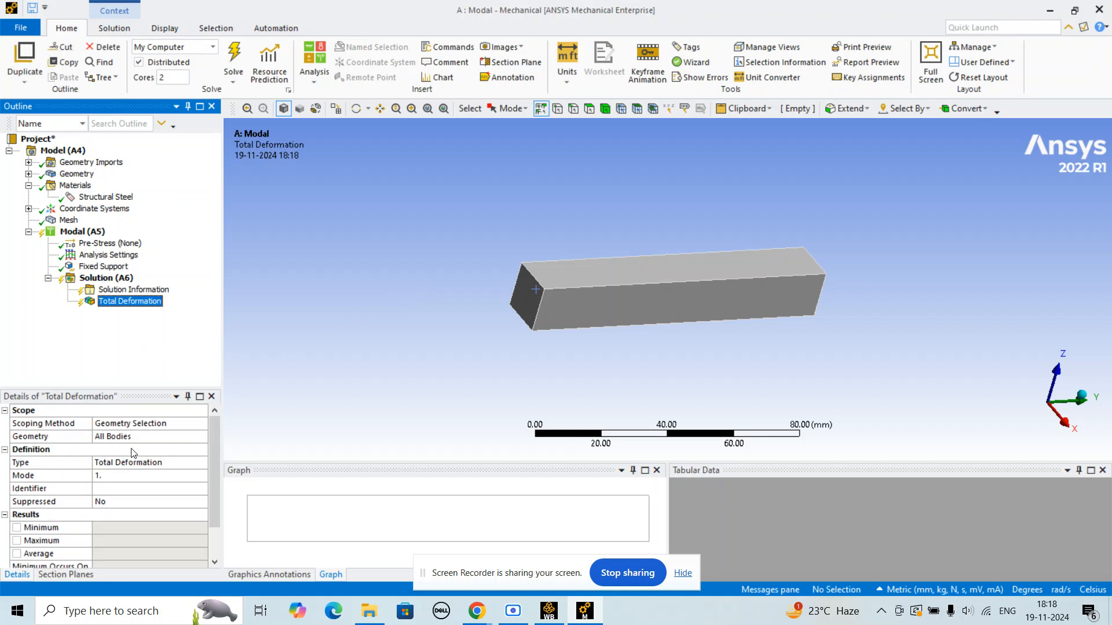
click(110, 476)
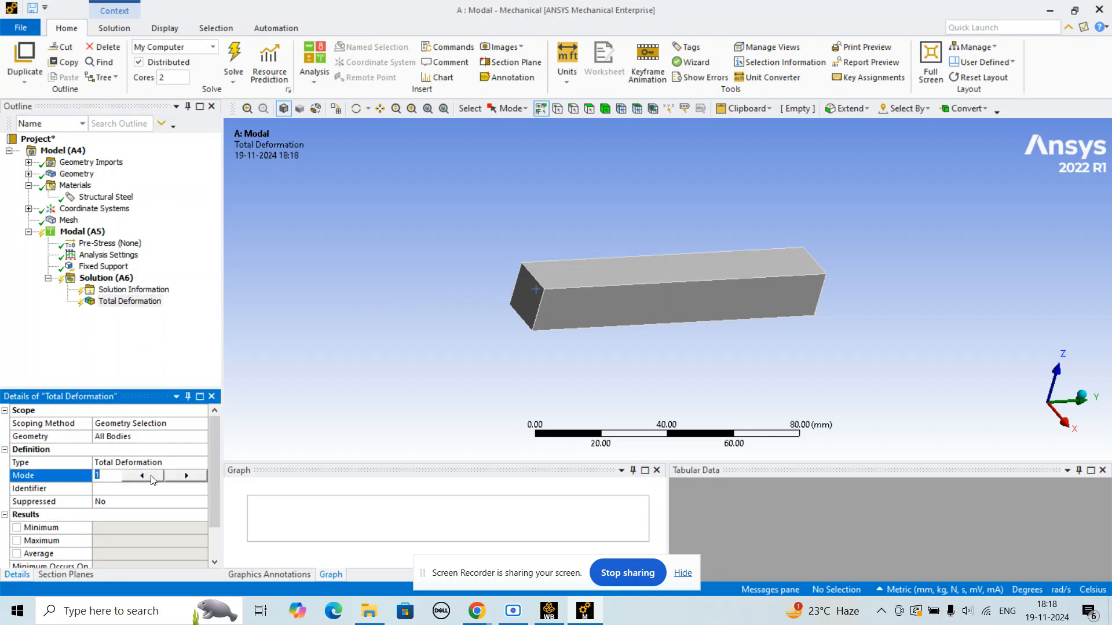
click(191, 478)
click(187, 477)
click(301, 308)
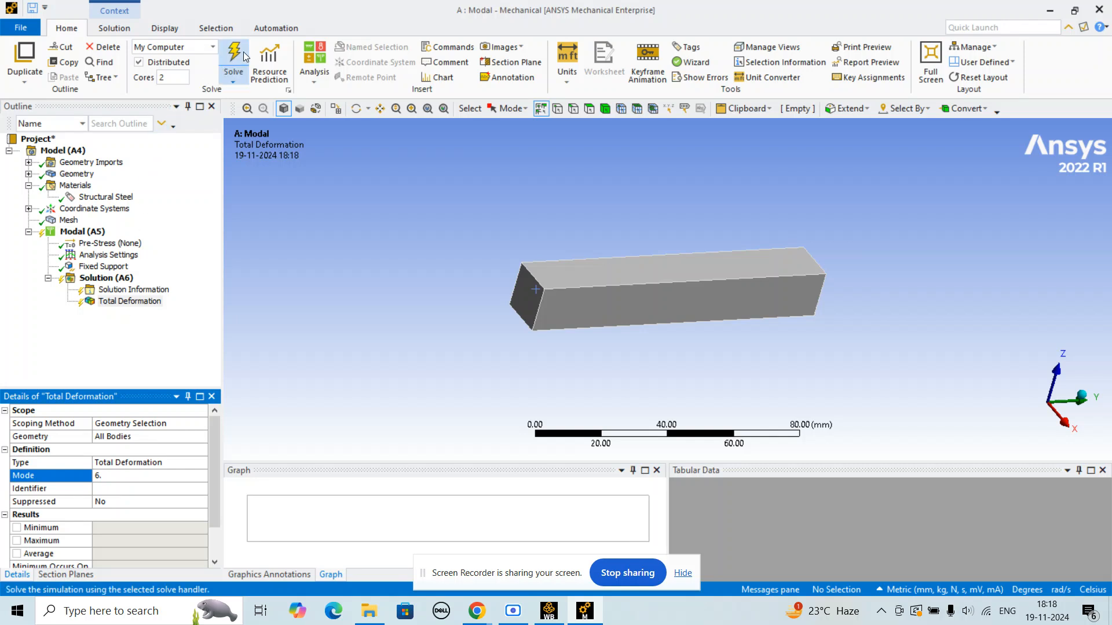
- Solve the modal analysis and create mode shape results for all modes in the frequency graph
click(241, 77)
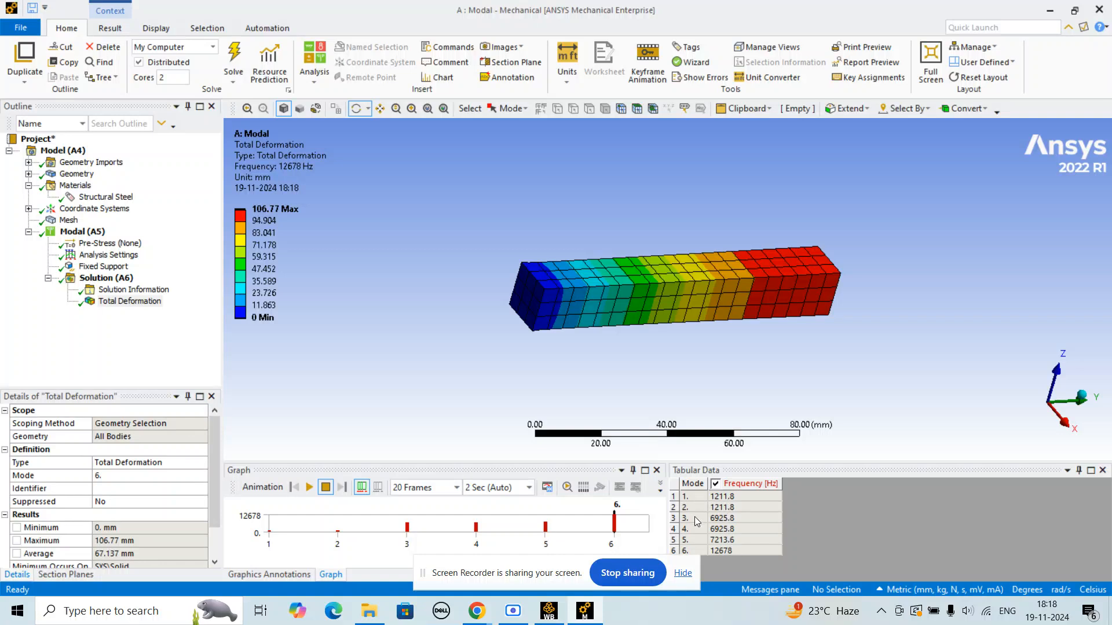
right_click(498, 524)
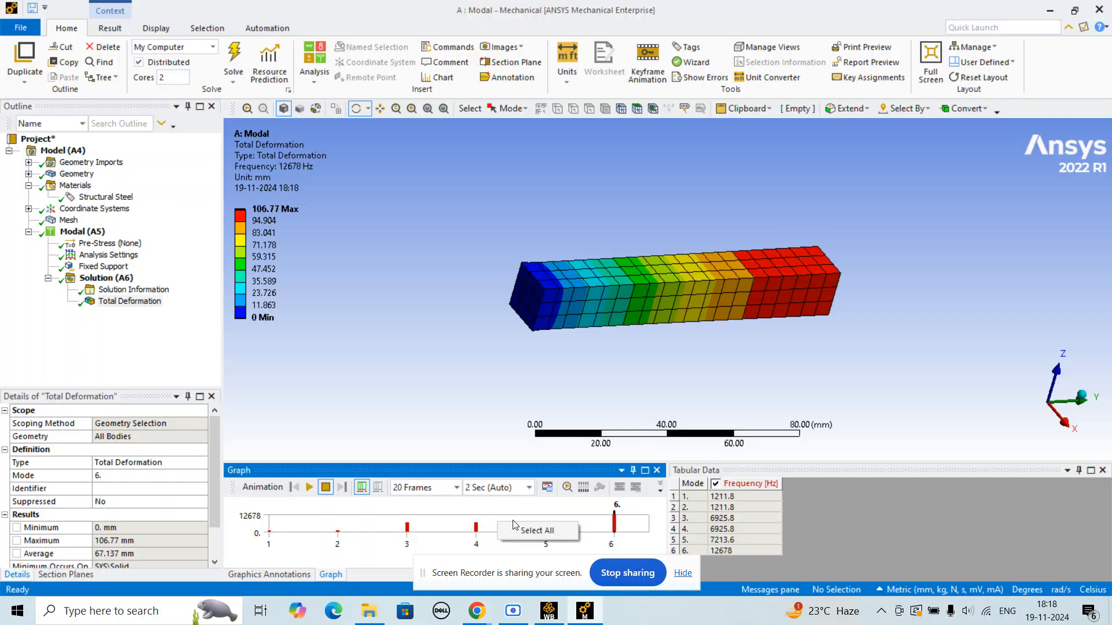
click(536, 531)
right_click(508, 522)
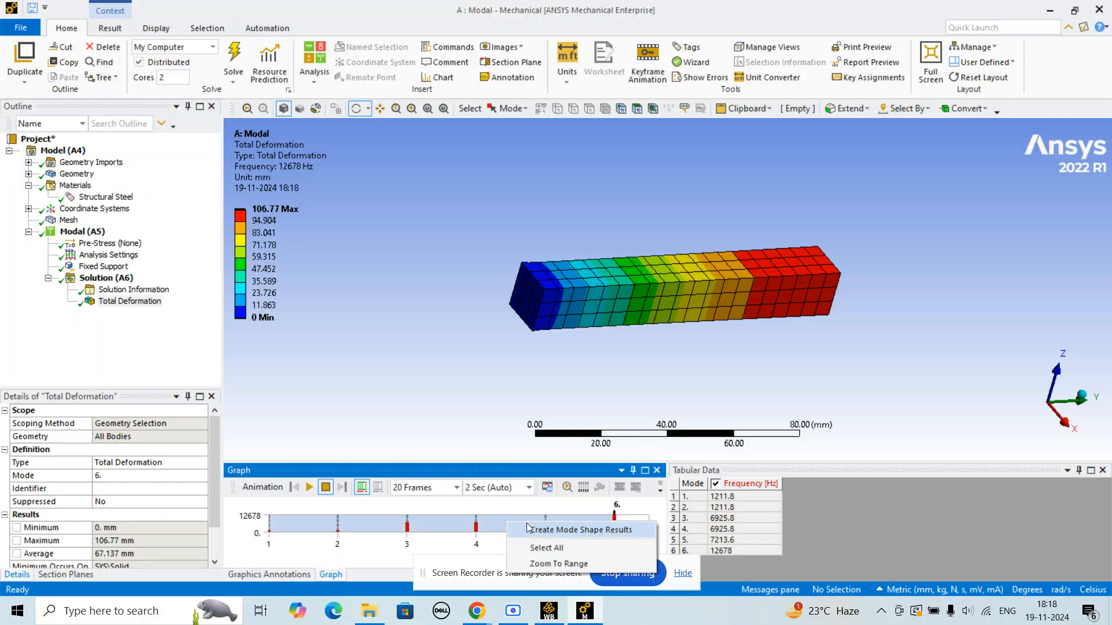
click(538, 531)
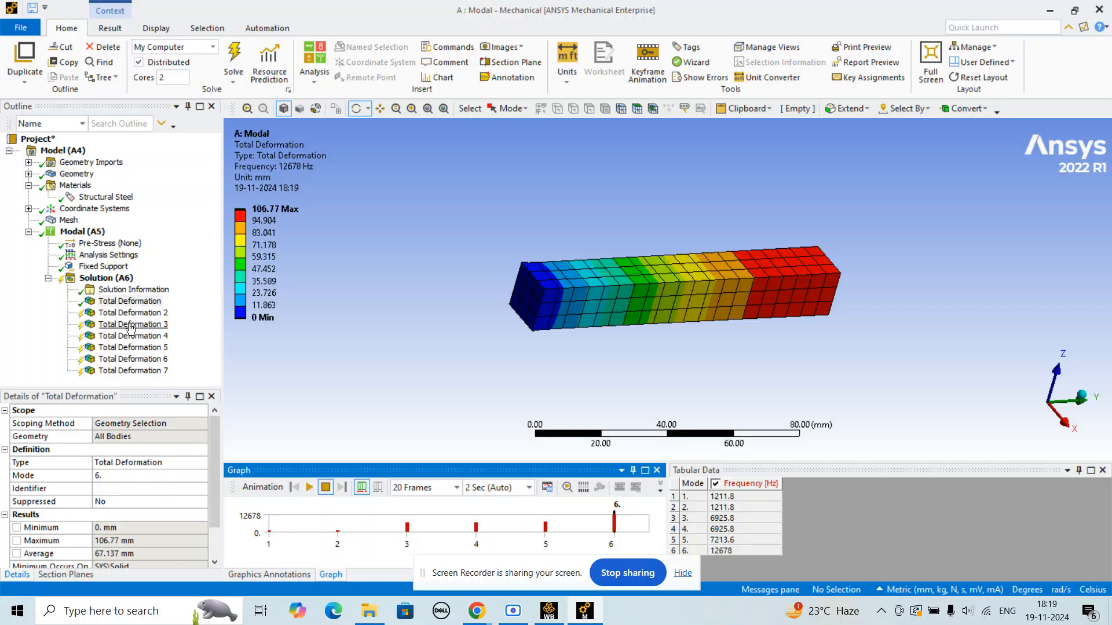
- Animate the mode shape in Total Deformation 7 and display the Total Deformation 6 result
click(156, 372)
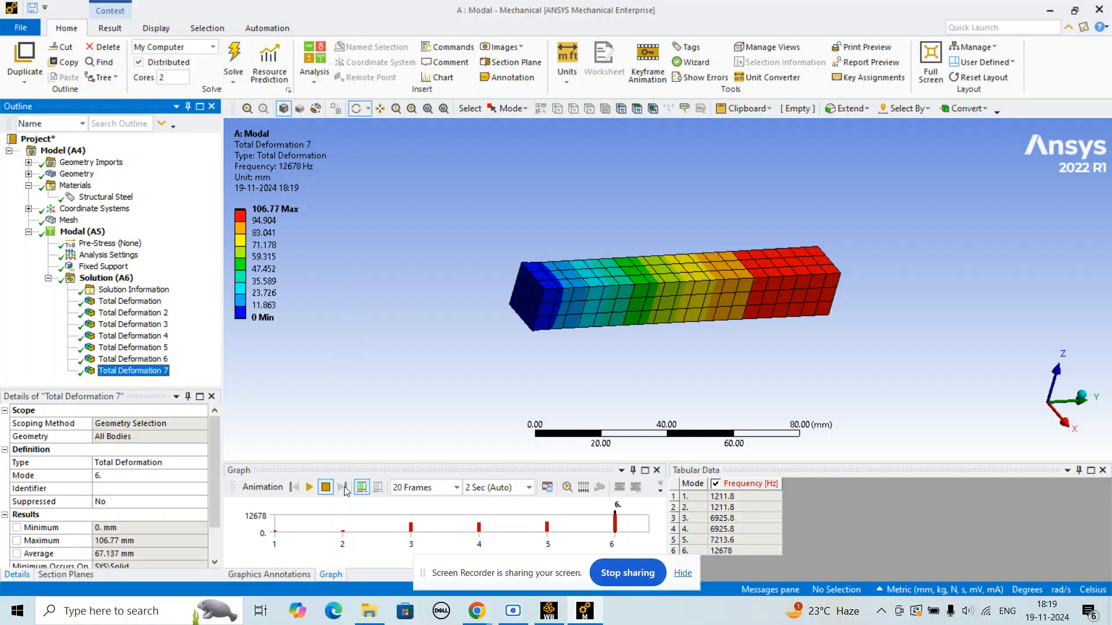
click(309, 487)
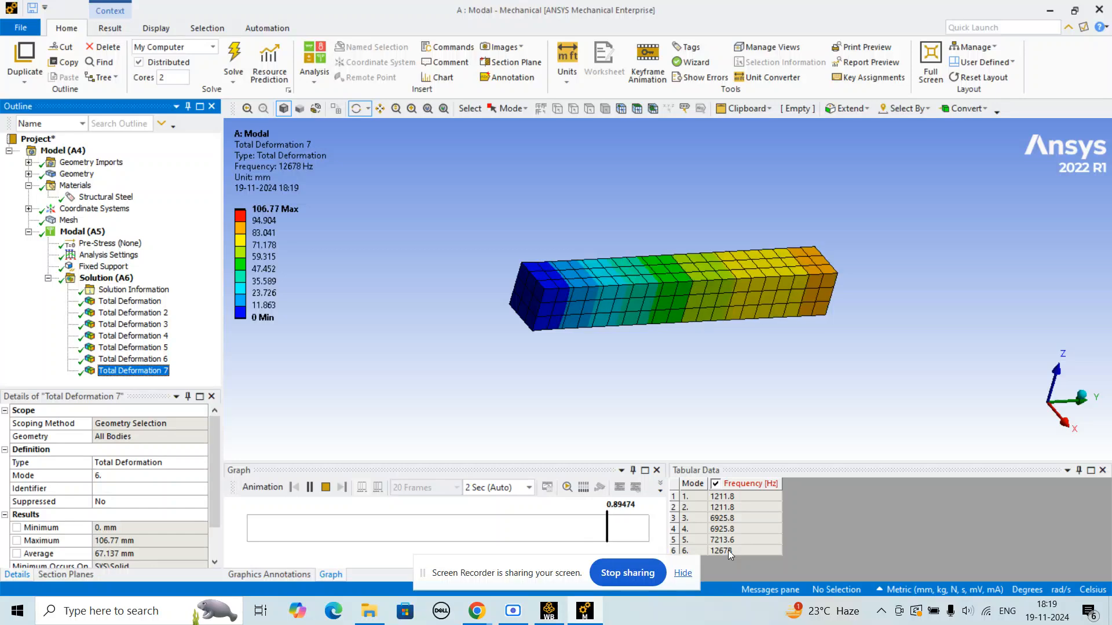
click(159, 359)
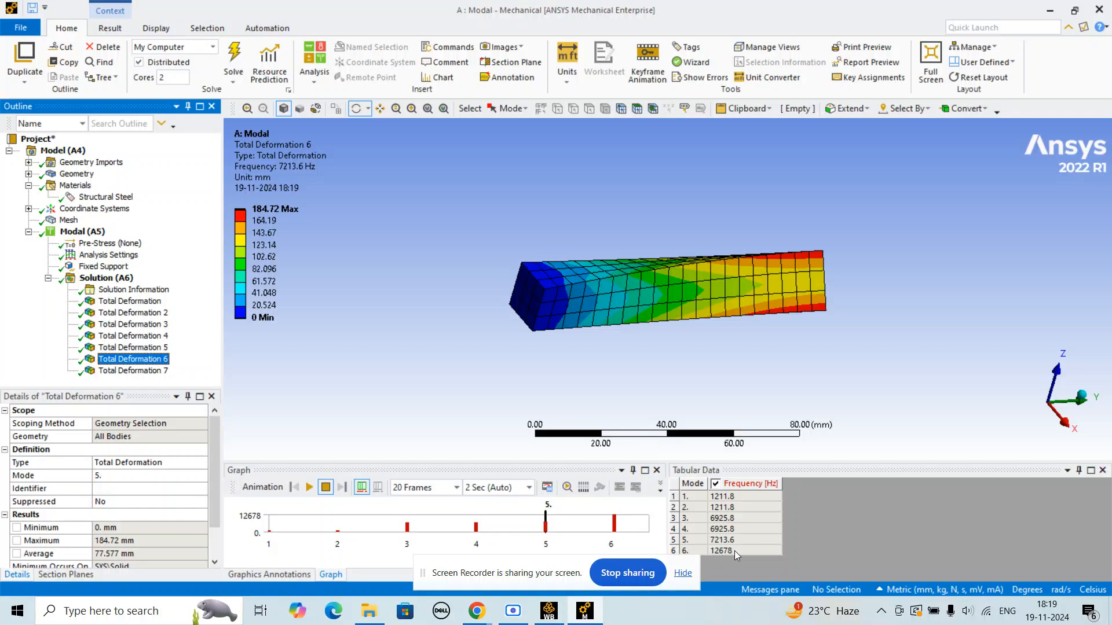
- Animate the mode shapes of the Total Deformation 6 and Total Deformation 5 results
click(310, 488)
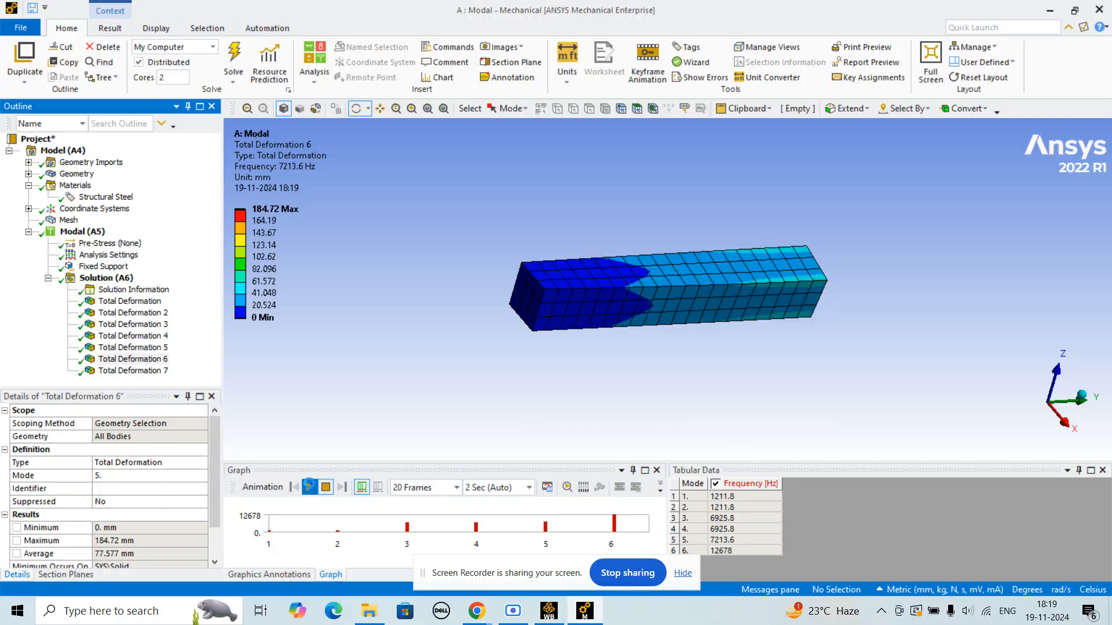
click(139, 348)
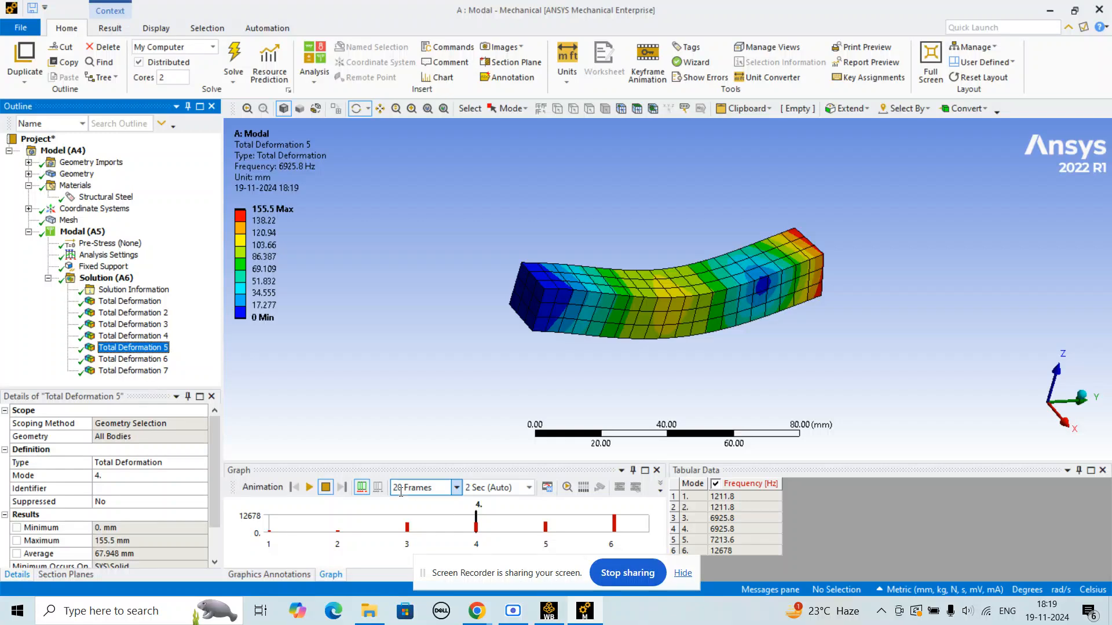
click(310, 487)
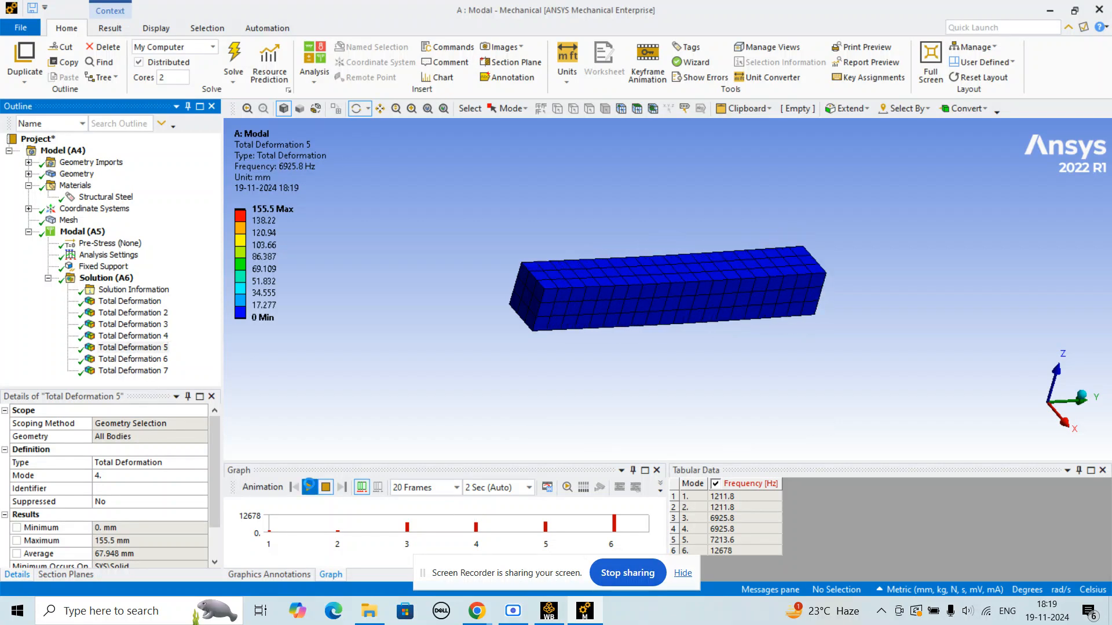
click(310, 488)
click(165, 346)
- Display and animate the mode shapes of the Total Deformation 4 and Total Deformation 3 results
click(164, 337)
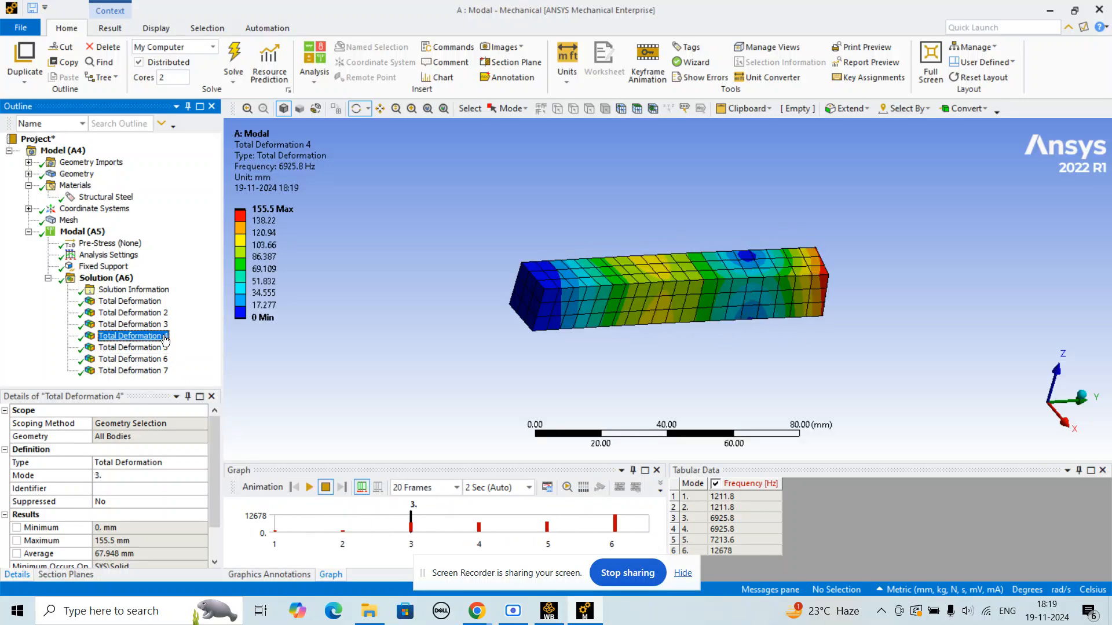
click(310, 488)
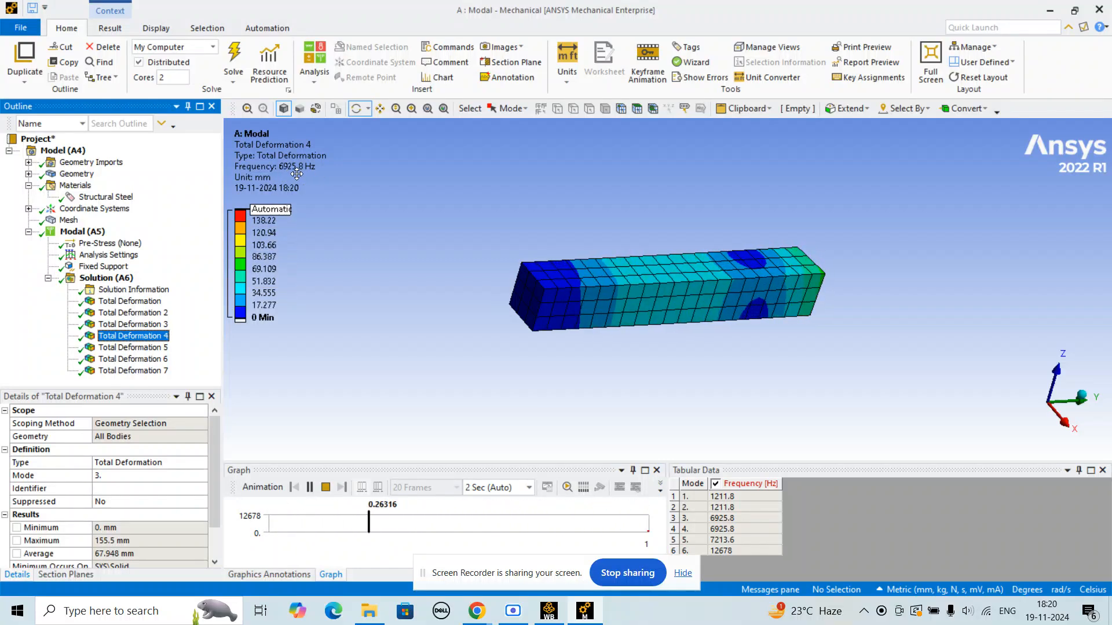
click(165, 325)
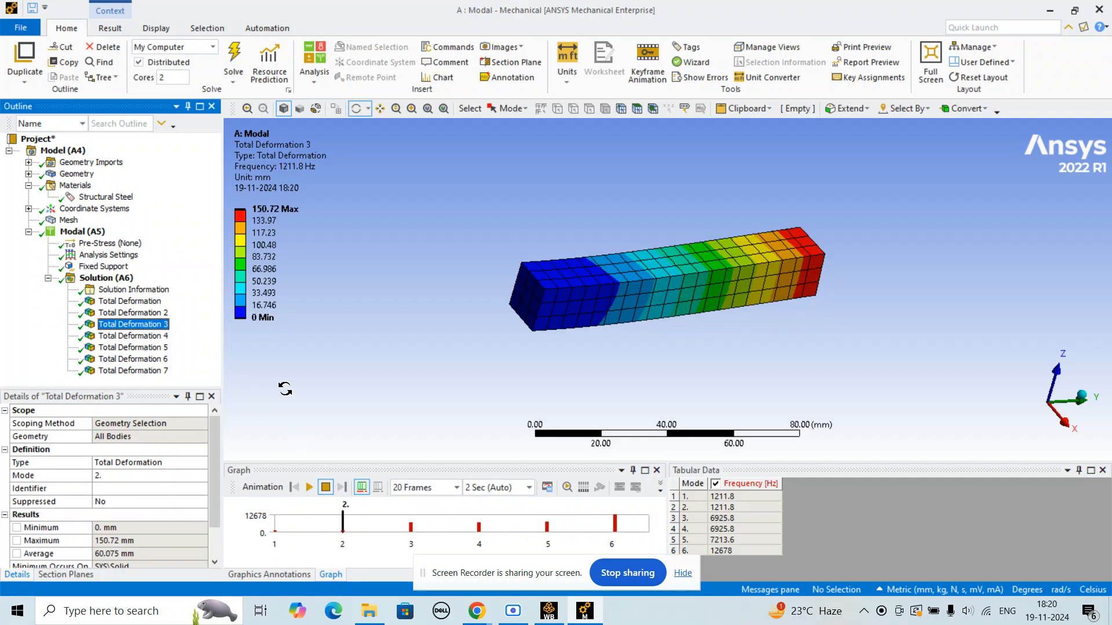
click(310, 488)
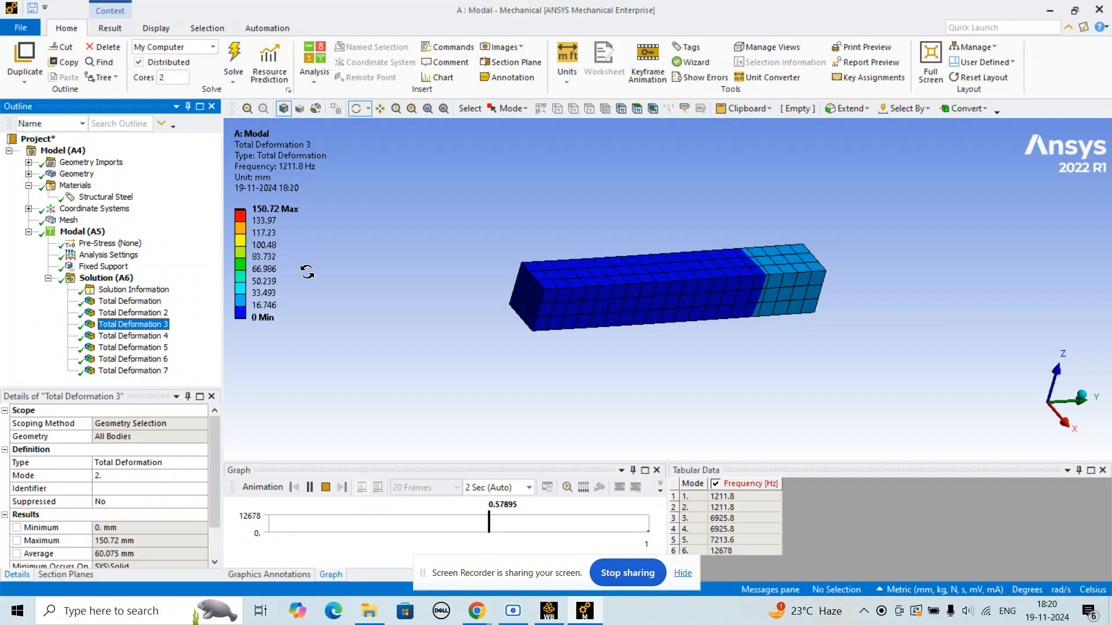
- Display and animate the mode shapes of Total Deformation 2 and the original, unnumbered Total Deformation result
click(164, 314)
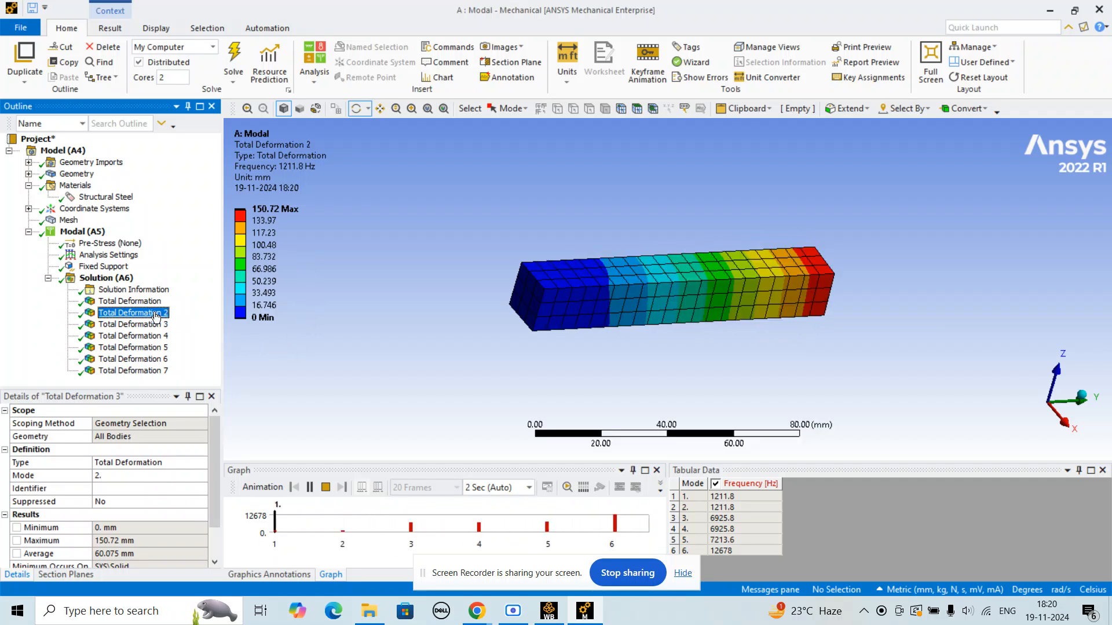
click(310, 488)
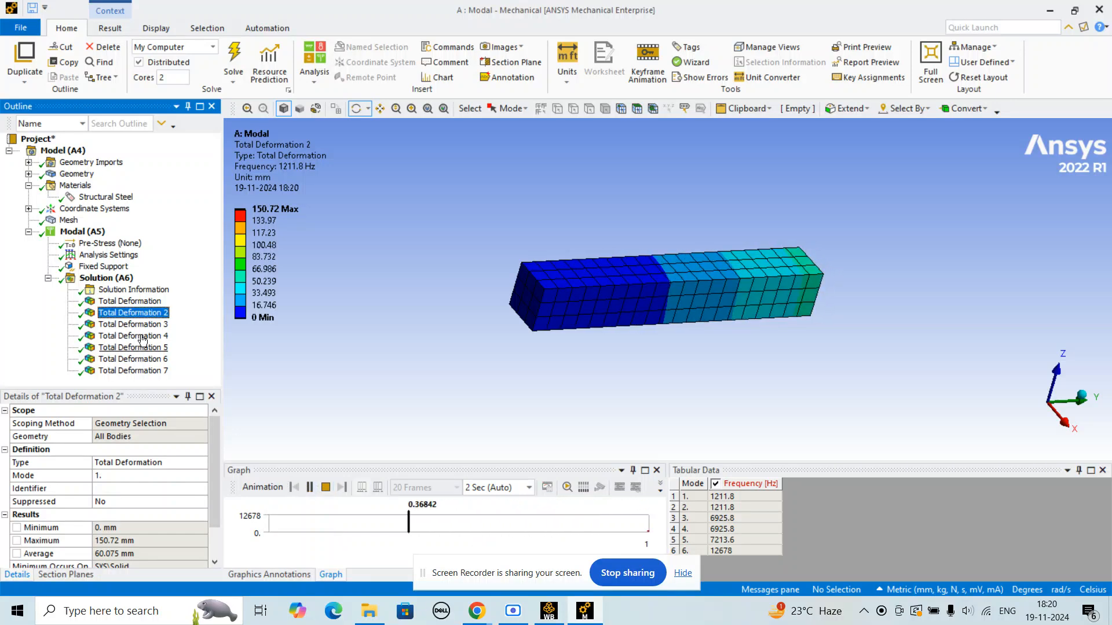
click(136, 302)
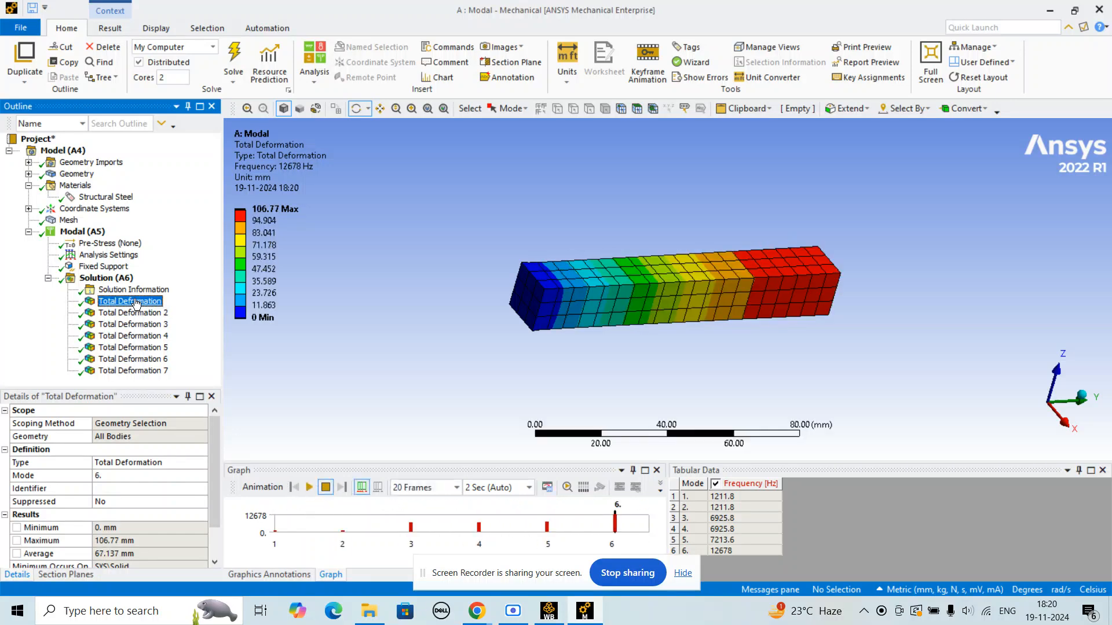
click(311, 488)
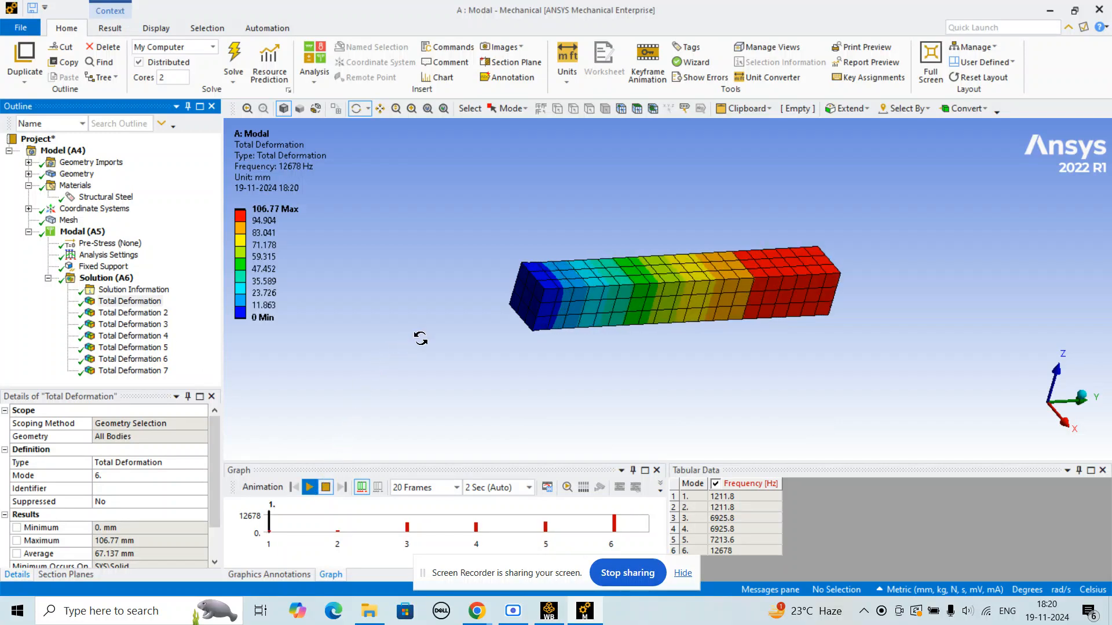